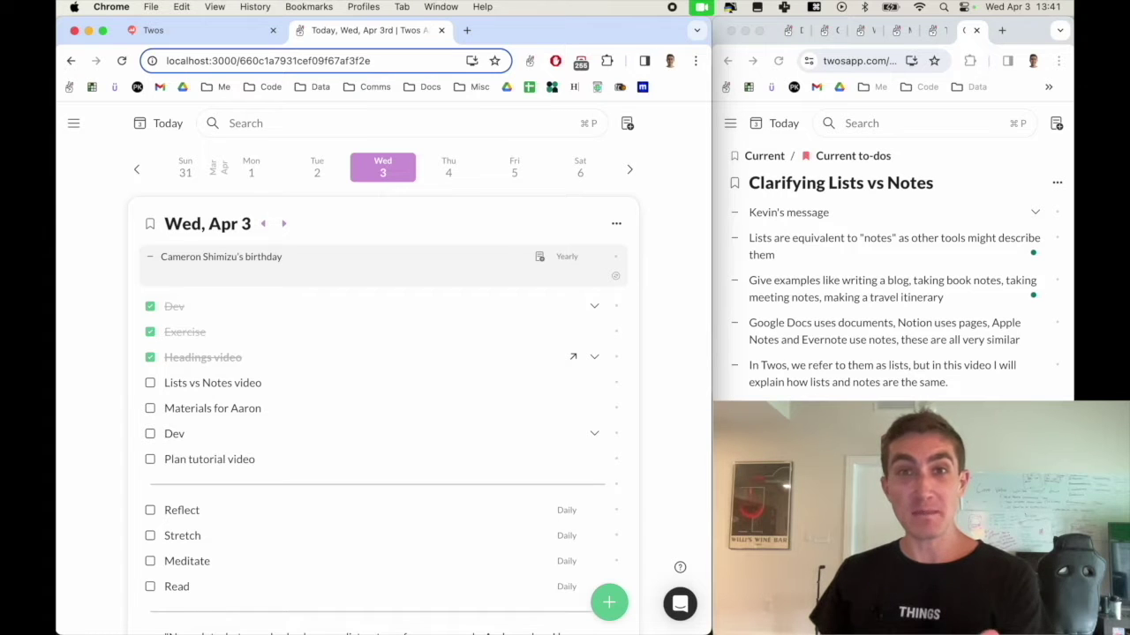
- Search for 'deep' to list matching notes such as Deep Work by Cal Newport
text(deep)
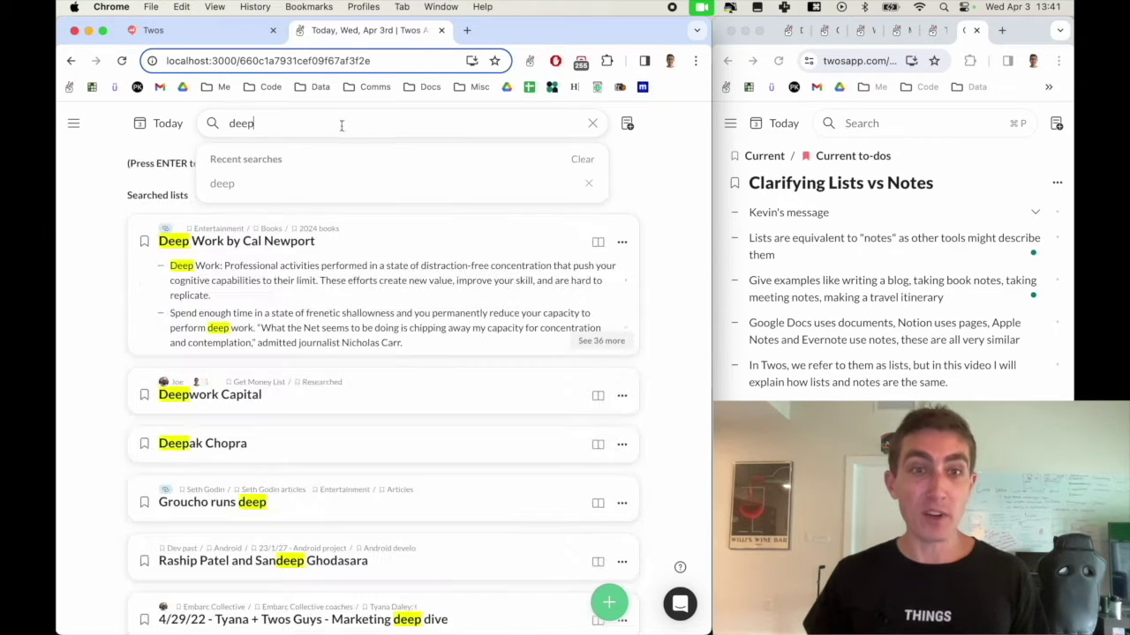
- Open the Deep Work by Cal Newport notes and briefly expand its Introduction section
click(378, 243)
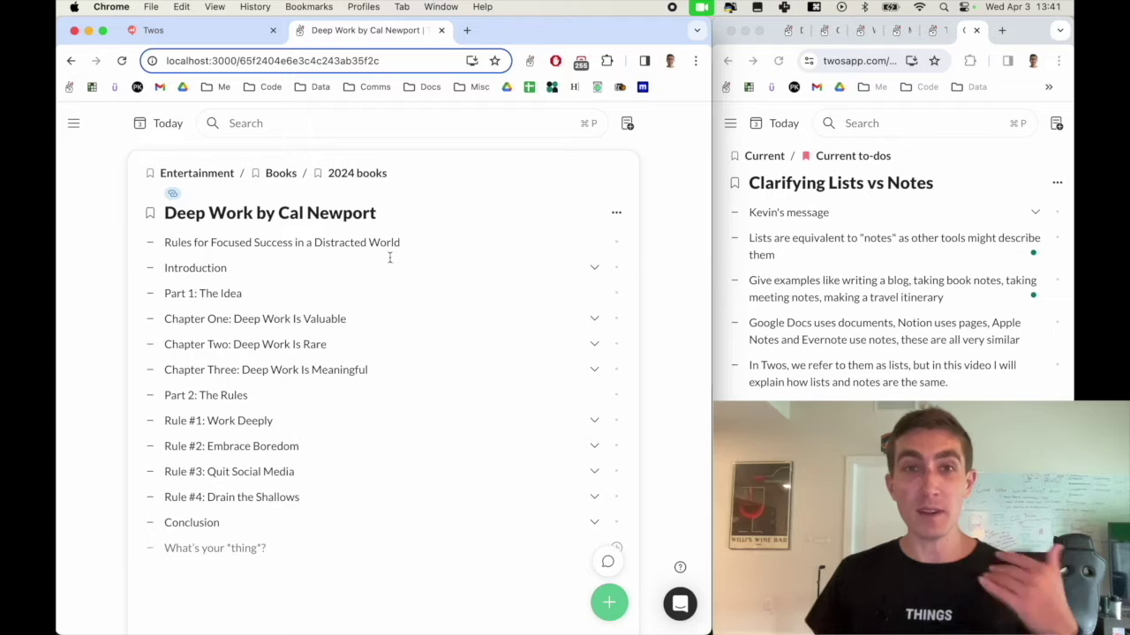
click(593, 268)
click(593, 272)
- Search 'lewis con' and open the 5/3/22 meeting note from Conversations with Lewis, then search 'twosle'
click(386, 125)
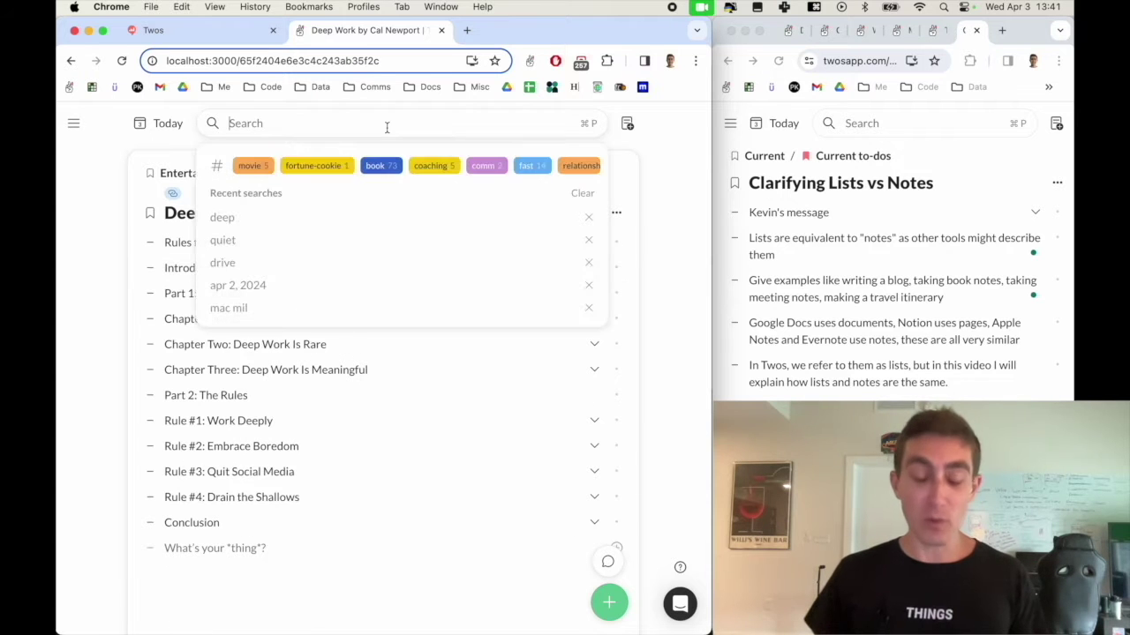
text(lewis con)
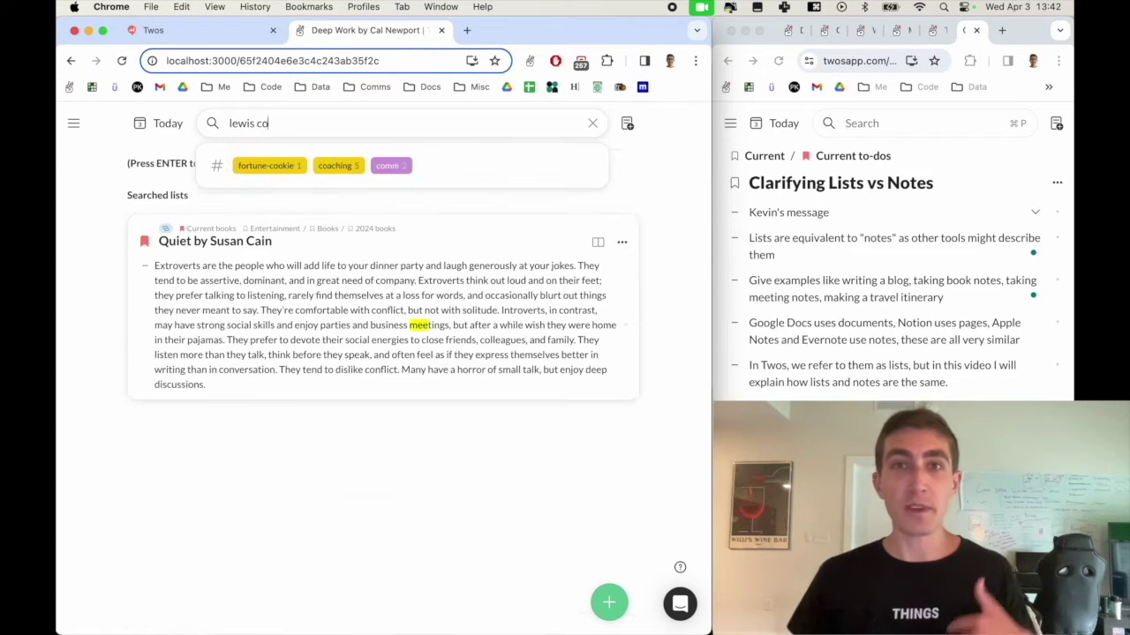
click(385, 249)
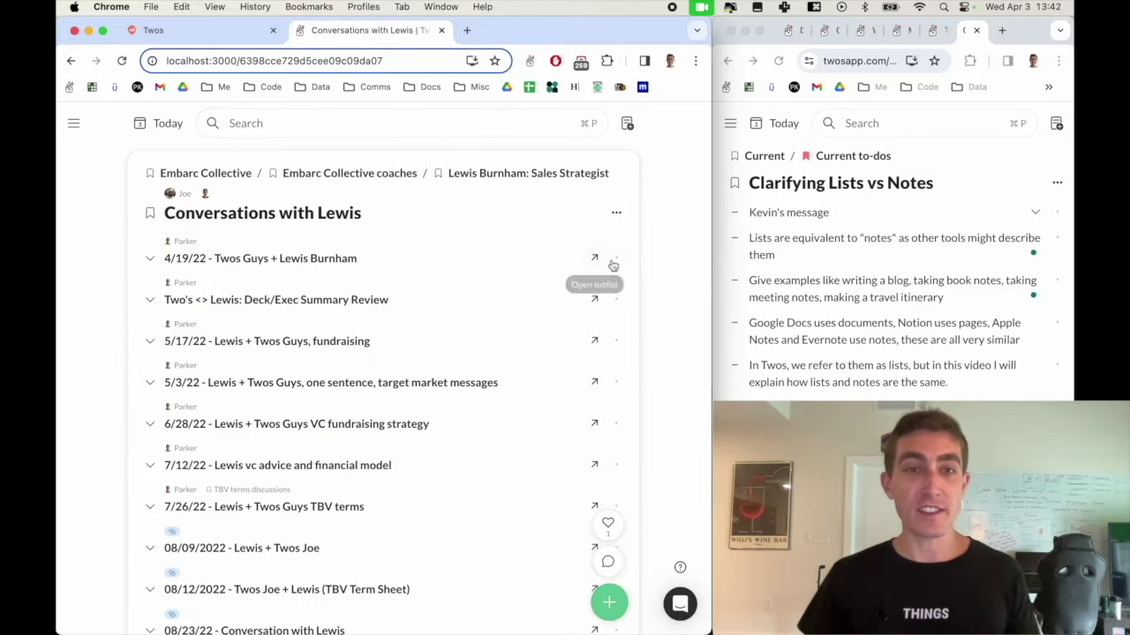
click(594, 382)
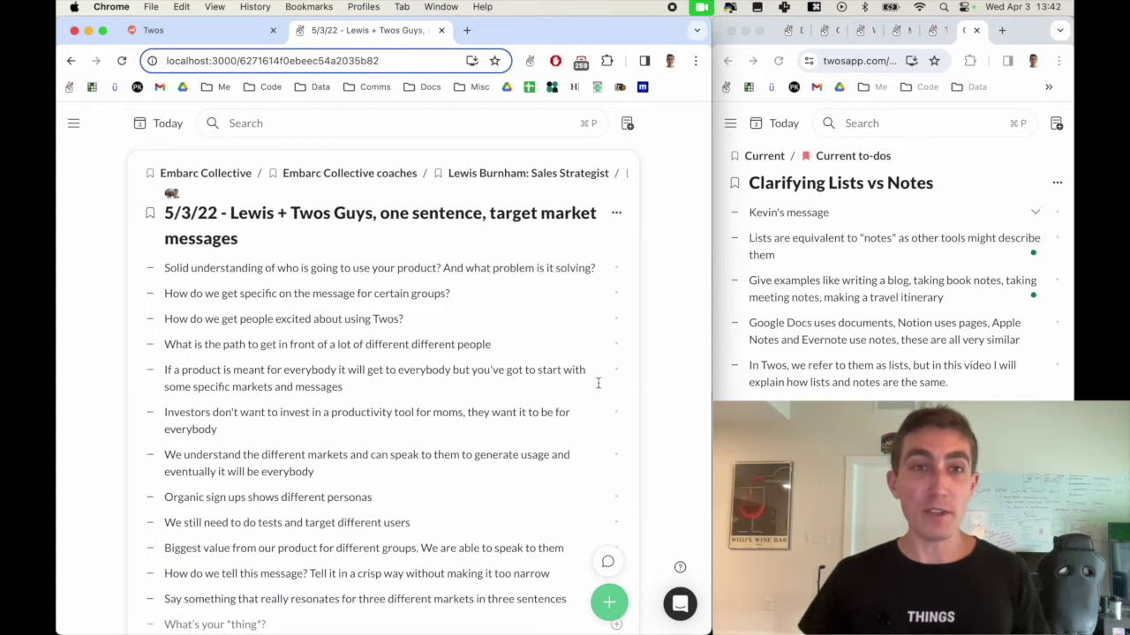
click(442, 119)
text(twosle)
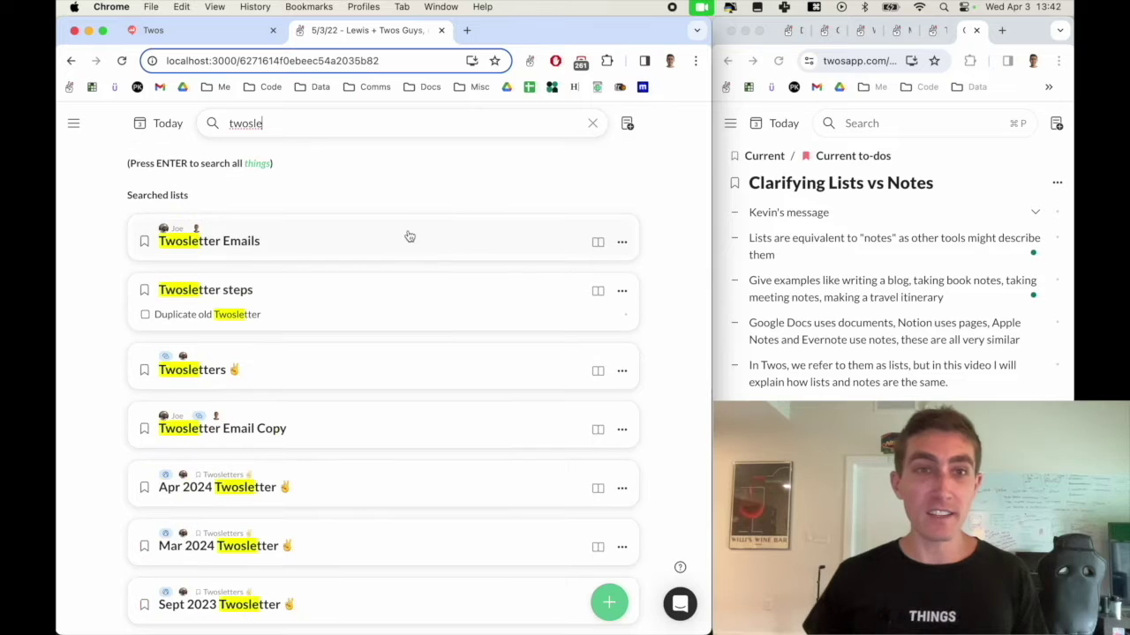
- Open the Apr 2024 Twosletter list and scroll through its charts
click(368, 492)
mouse_move(402, 468)
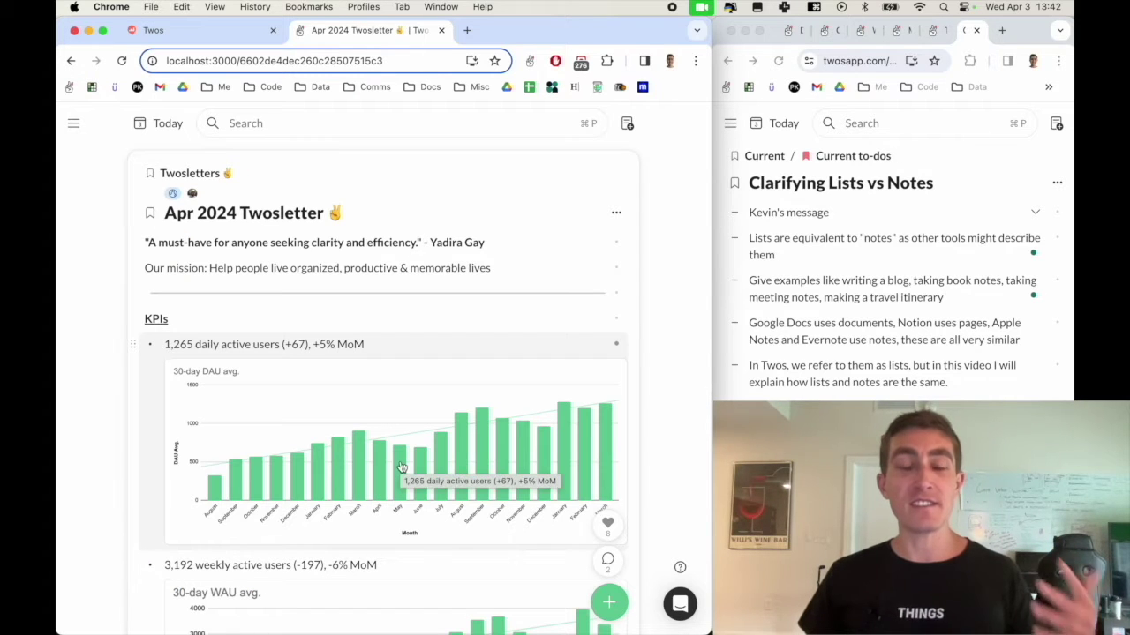
scroll(406, 467, down, 10)
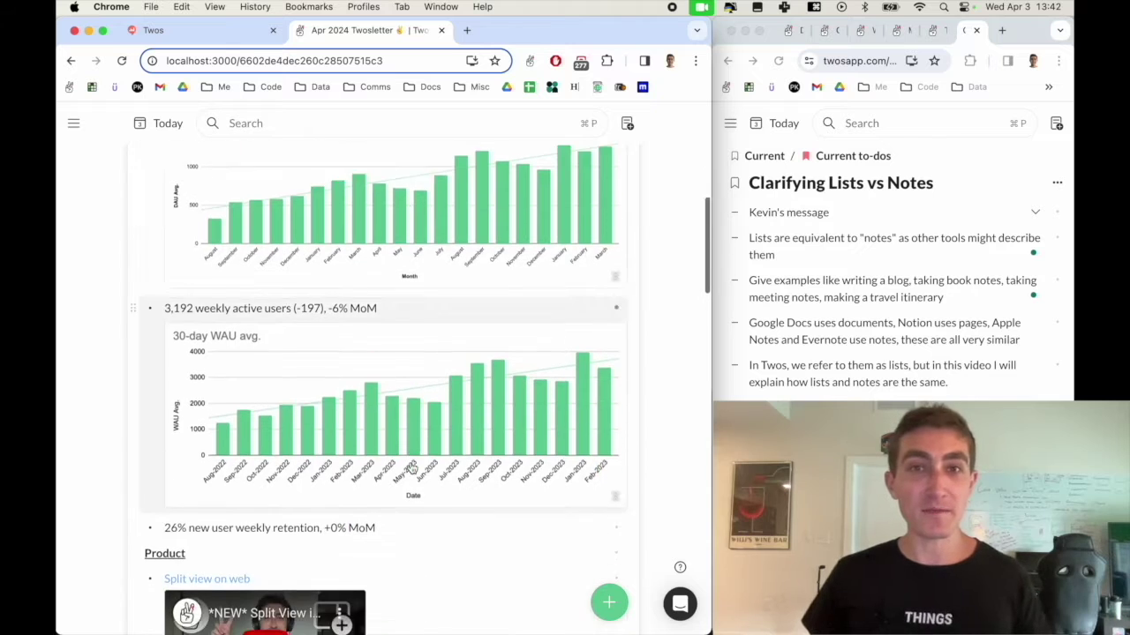
scroll(411, 468, up, 10)
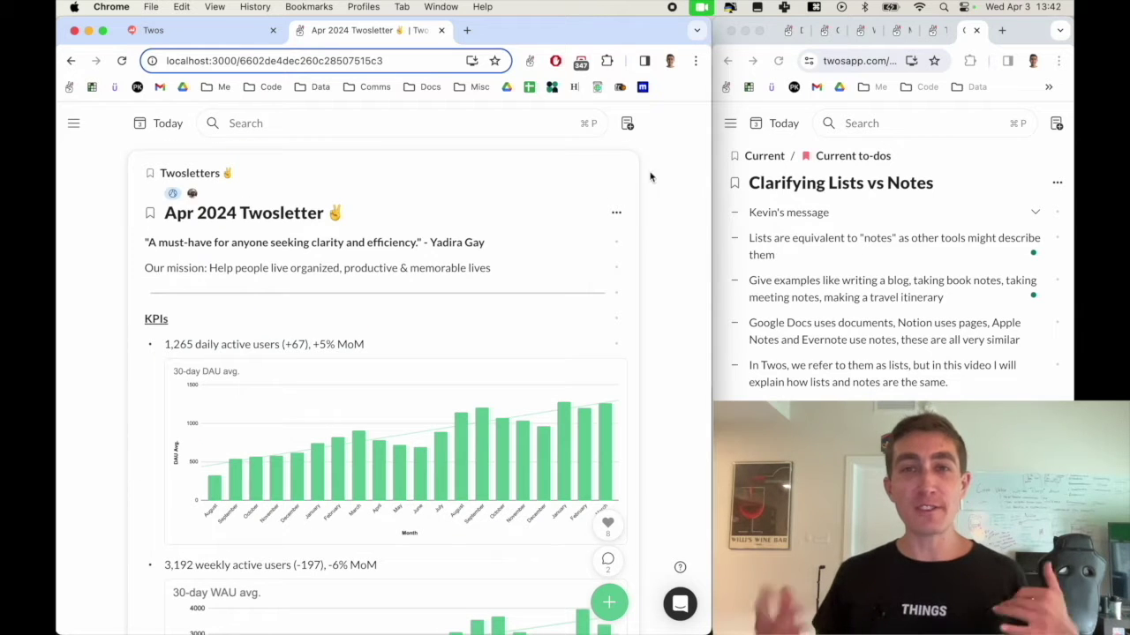
- Search 'vanc' and read through the Vancouver - May 2023 trip notes
click(533, 126)
text(vanc)
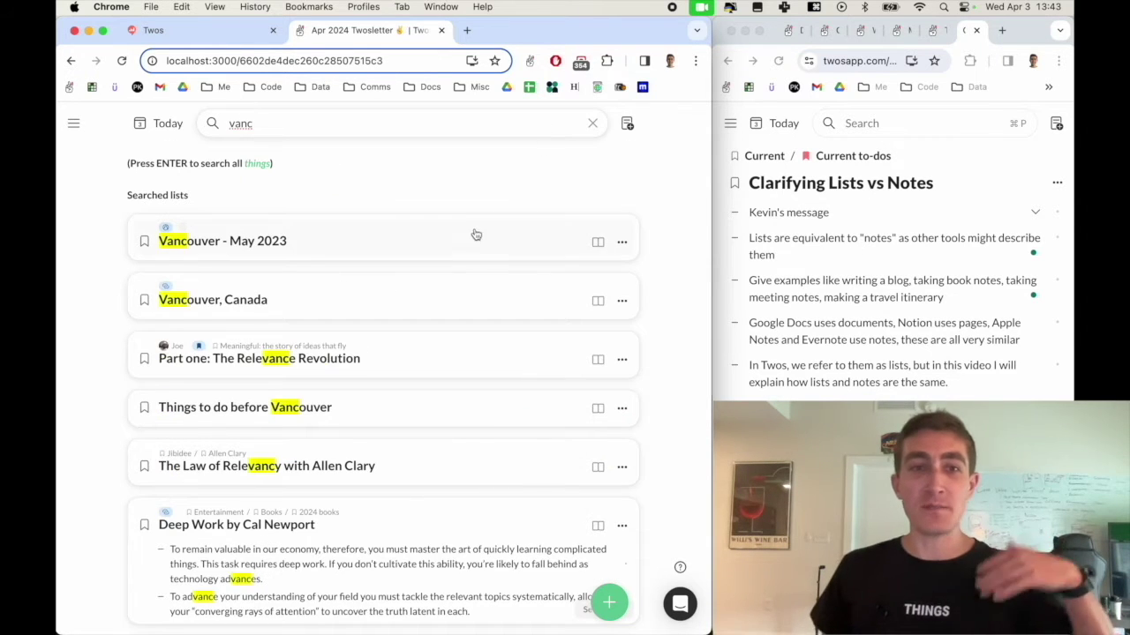
click(475, 236)
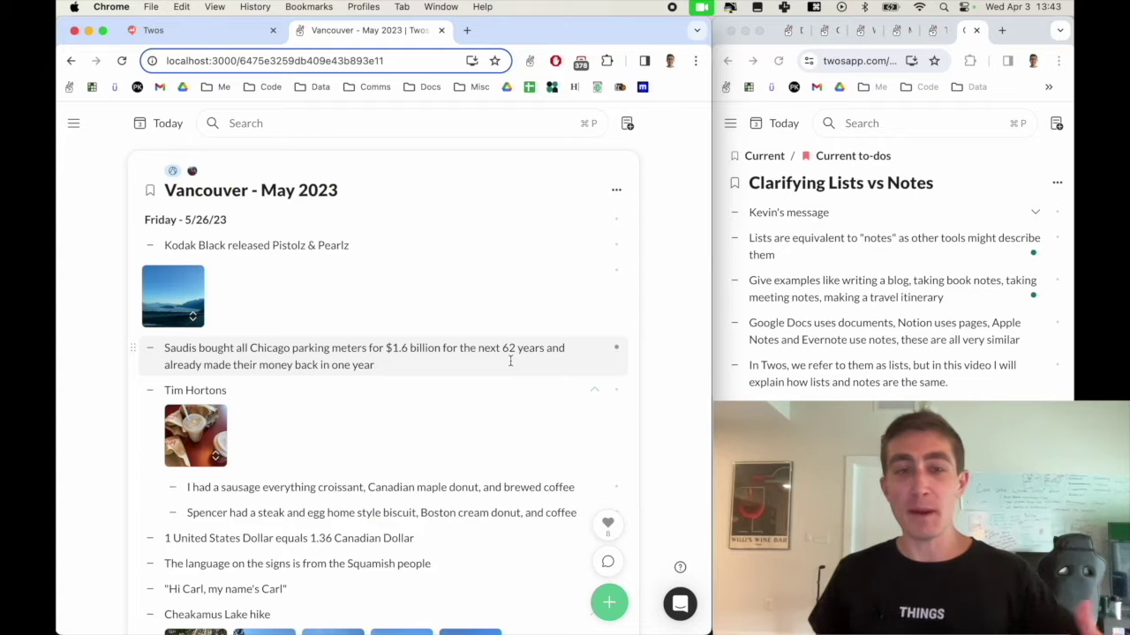
scroll(512, 362, down, 3)
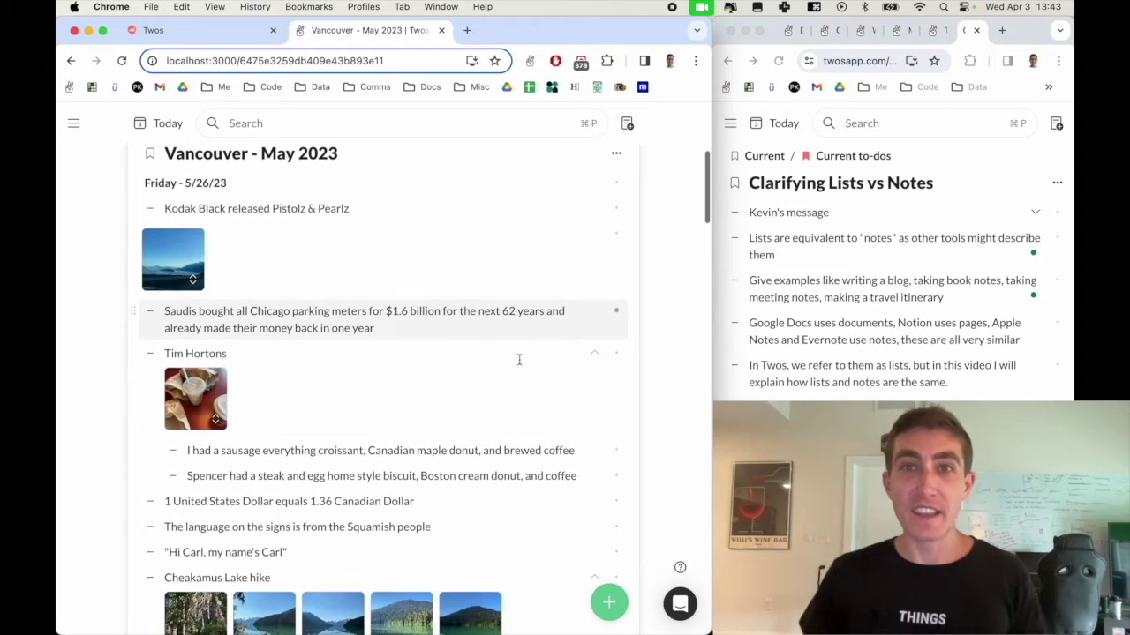
scroll(526, 375, down, 5)
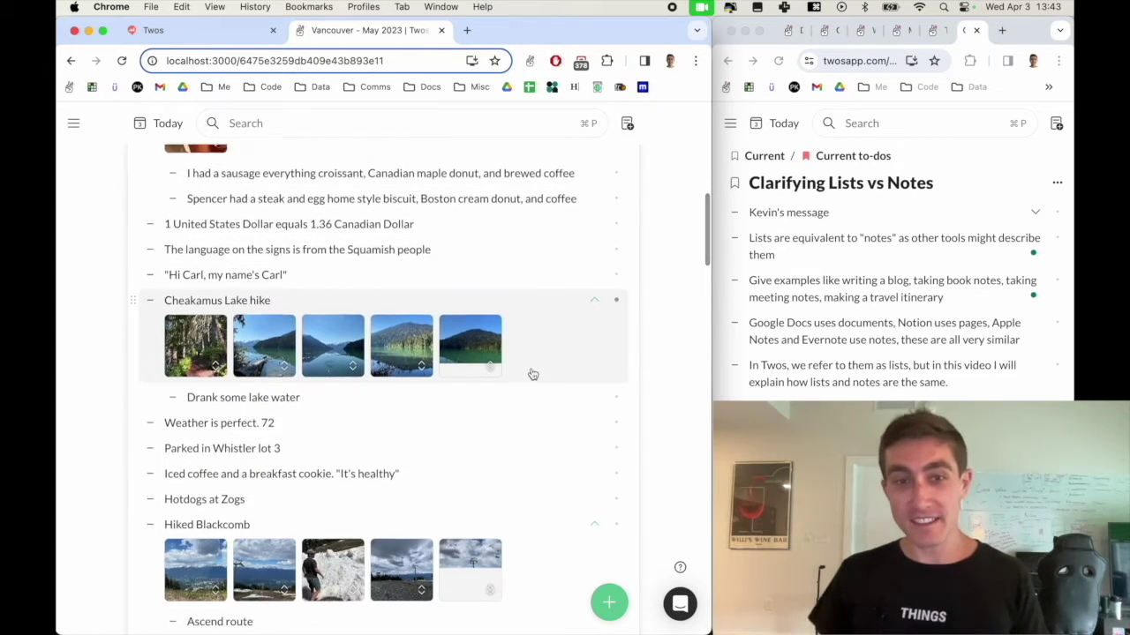
scroll(534, 385, down, 3)
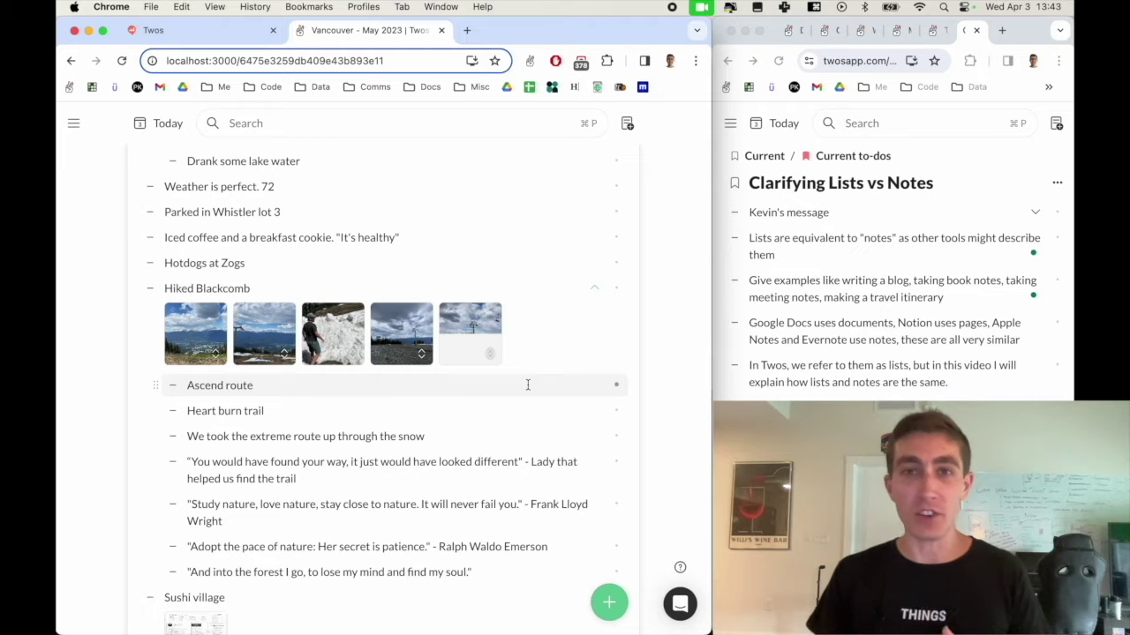
scroll(528, 385, down, 12)
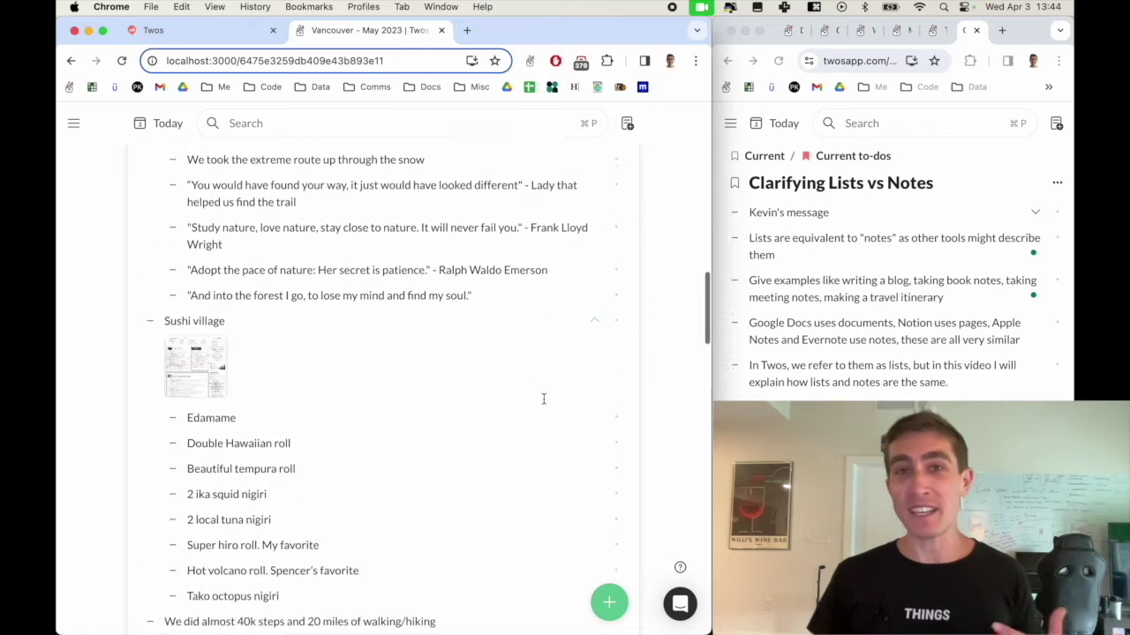
scroll(545, 409, down, 3)
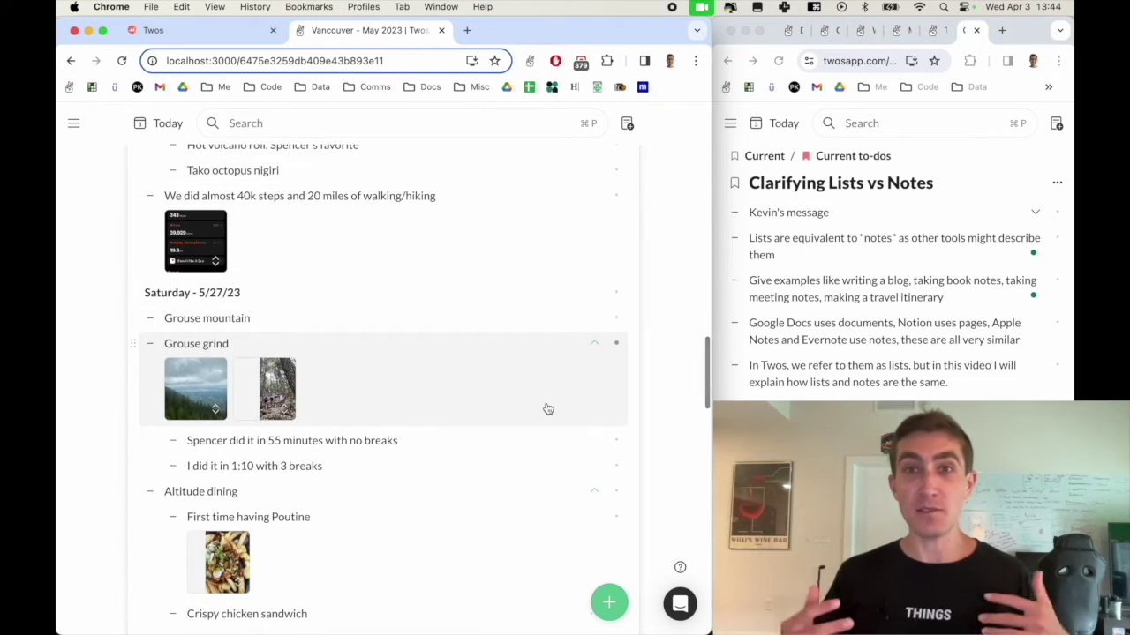
scroll(549, 408, down, 7)
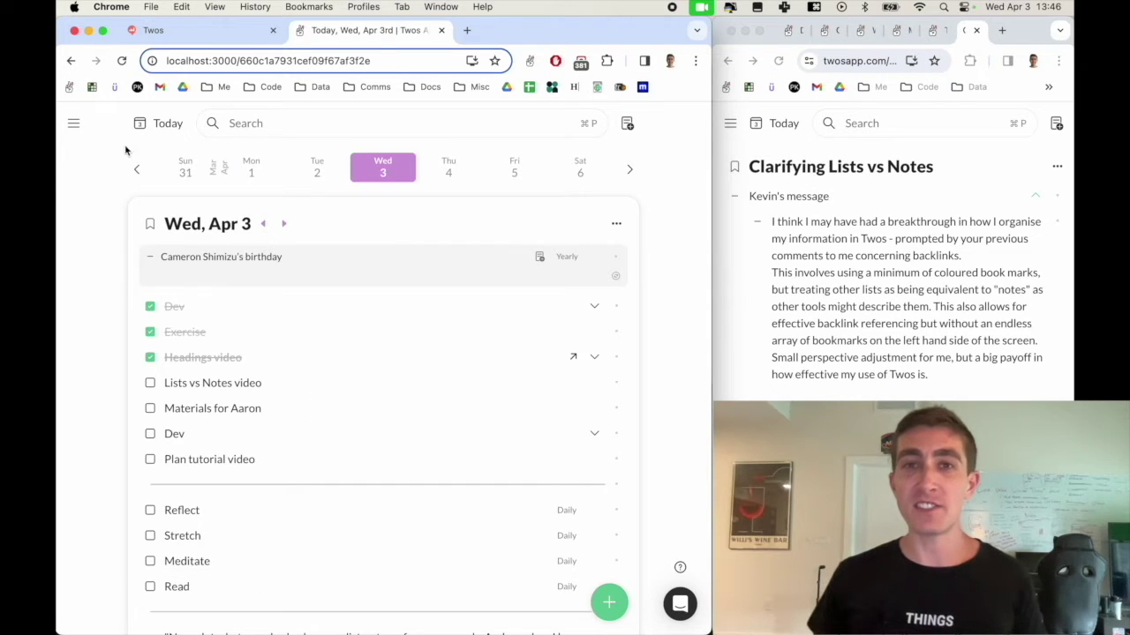
- Open Quiet by Susan Cain from the Current books bookmarks, then go up to 2024 books
click(75, 124)
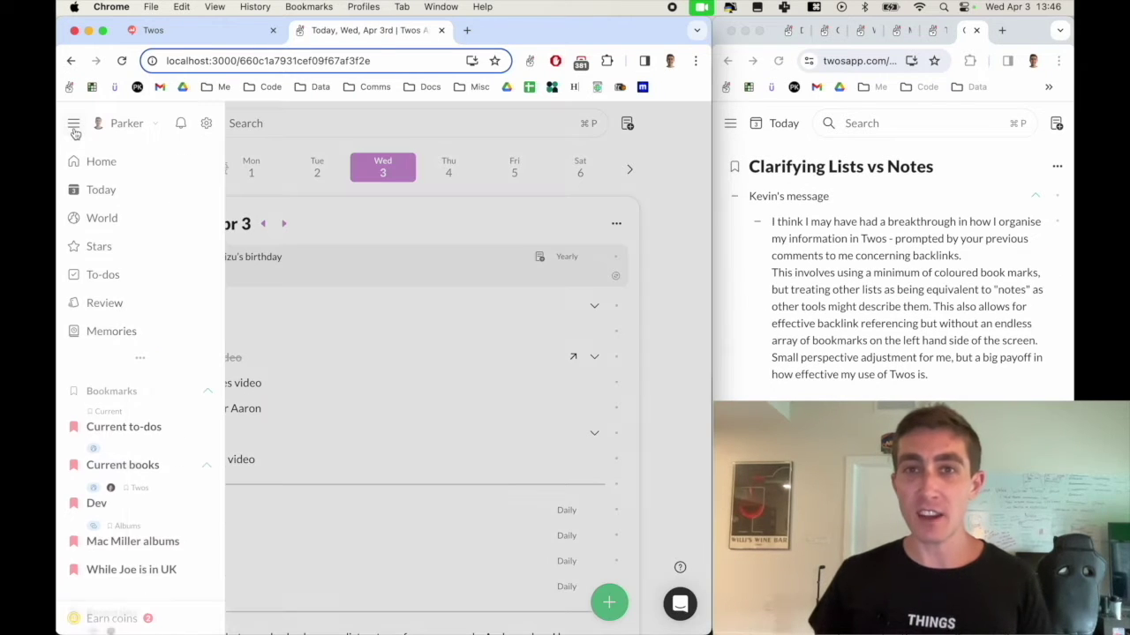
scroll(144, 300, down, 6)
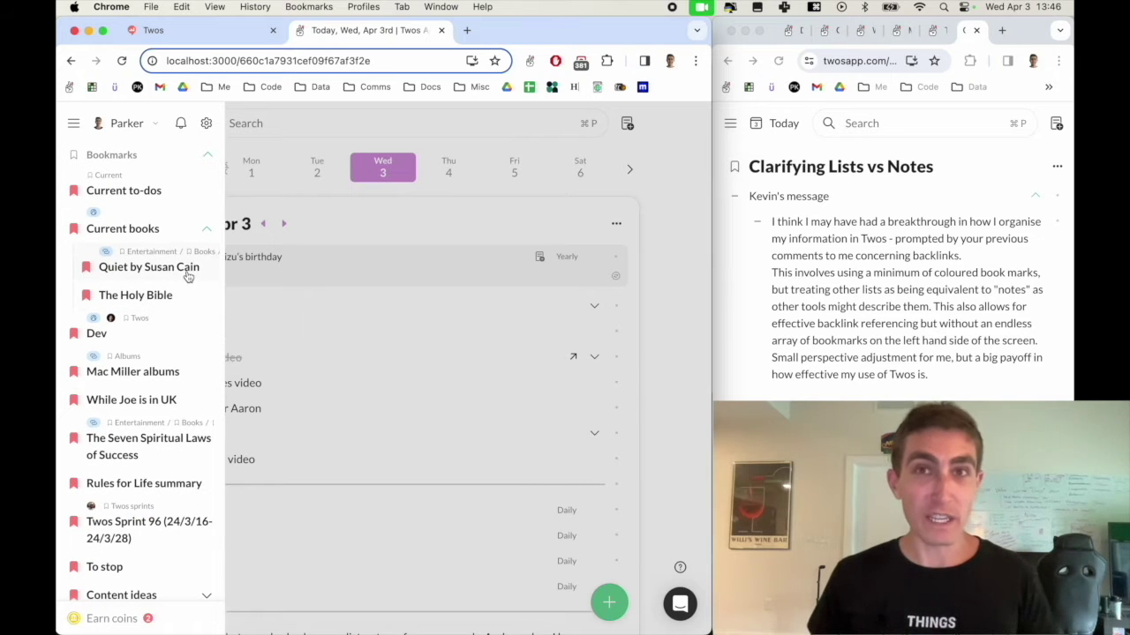
click(187, 276)
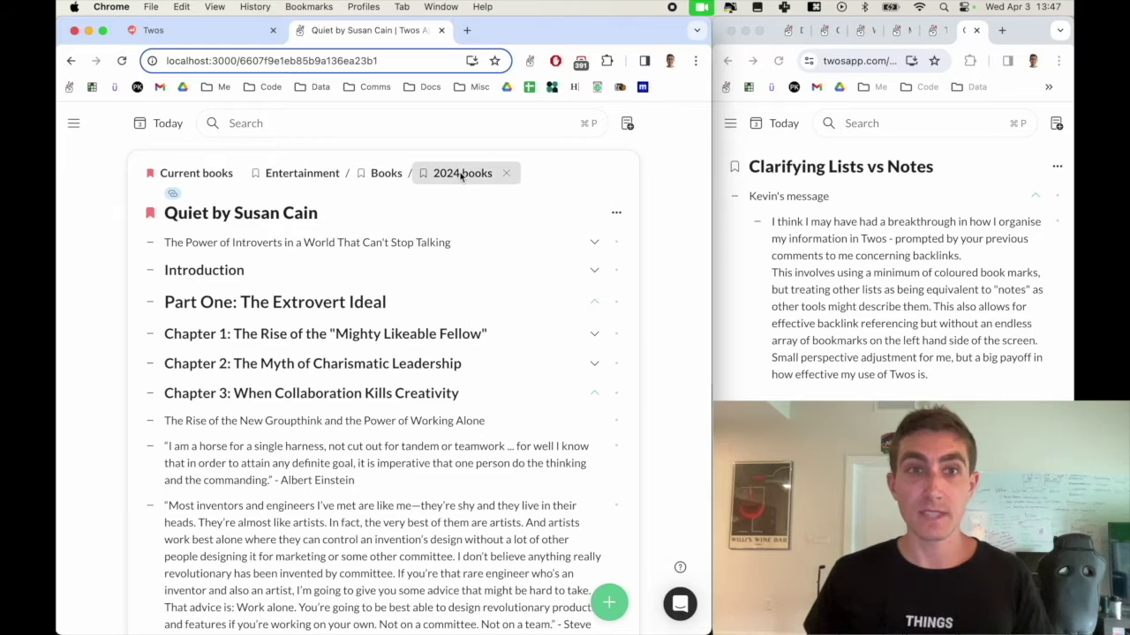
click(460, 174)
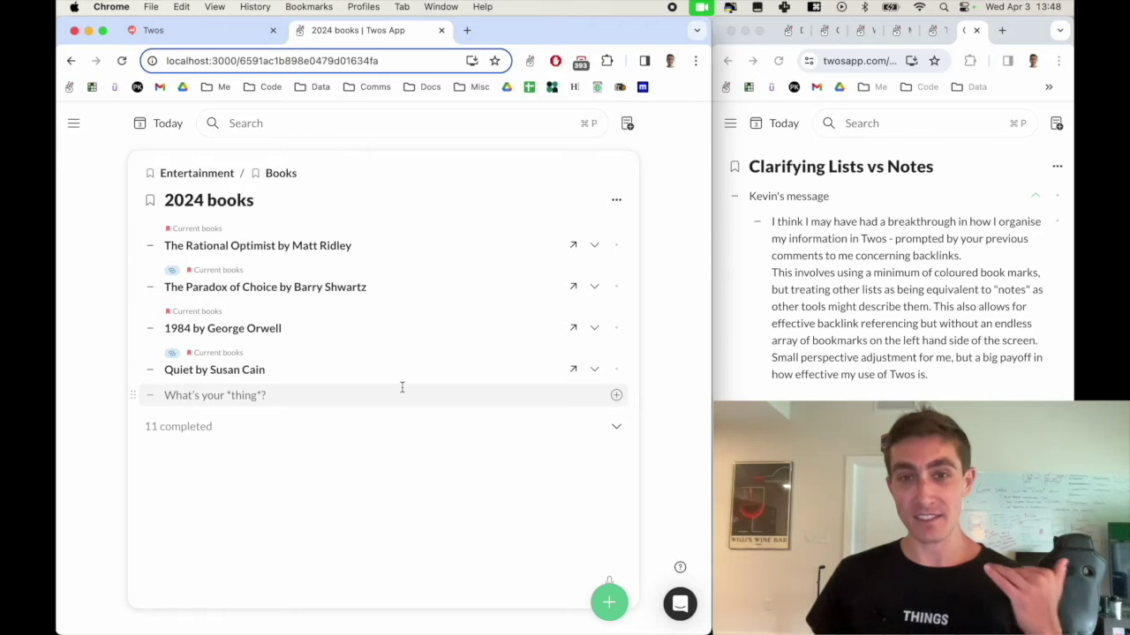
- Preview the Quiet by Susan Cain sublist, open it as a page, and return to 2024 books
click(594, 369)
click(594, 370)
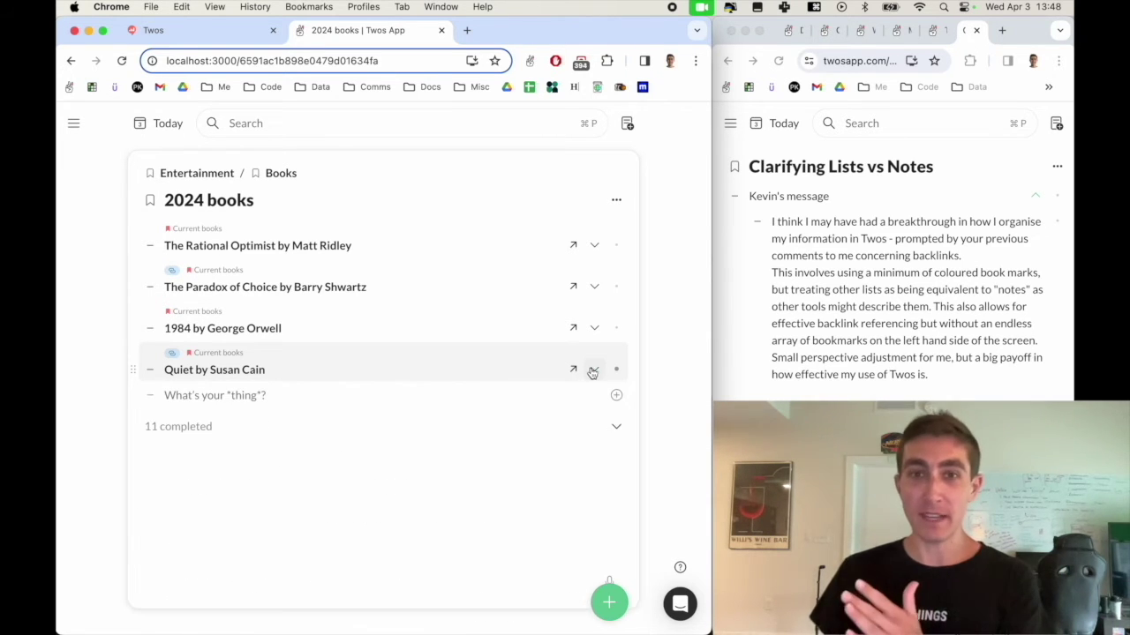
click(574, 370)
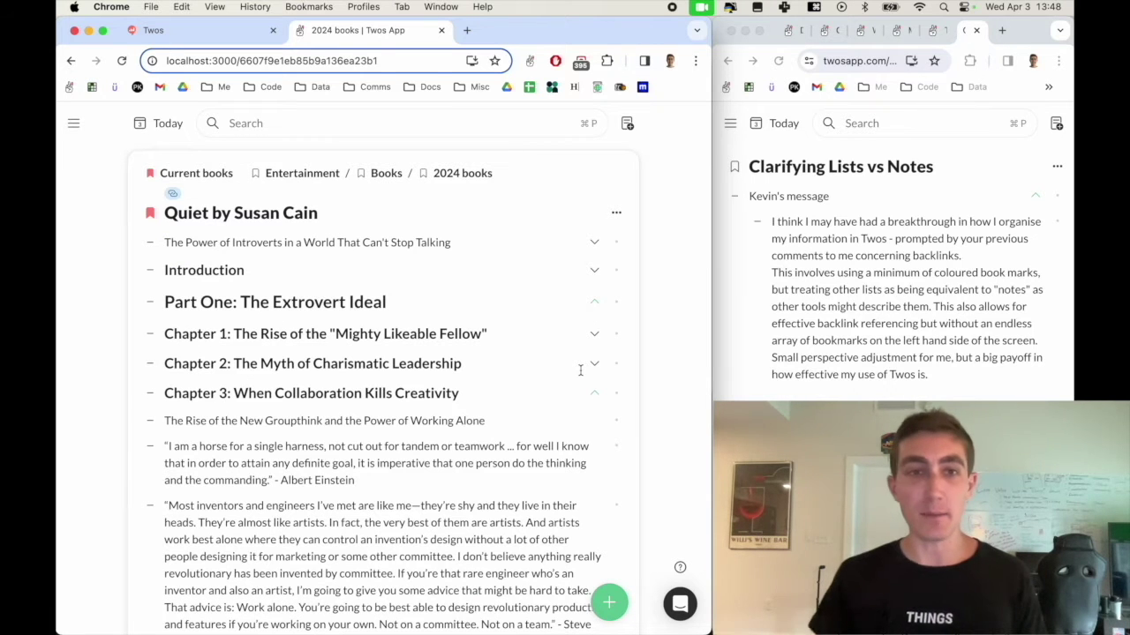
click(474, 175)
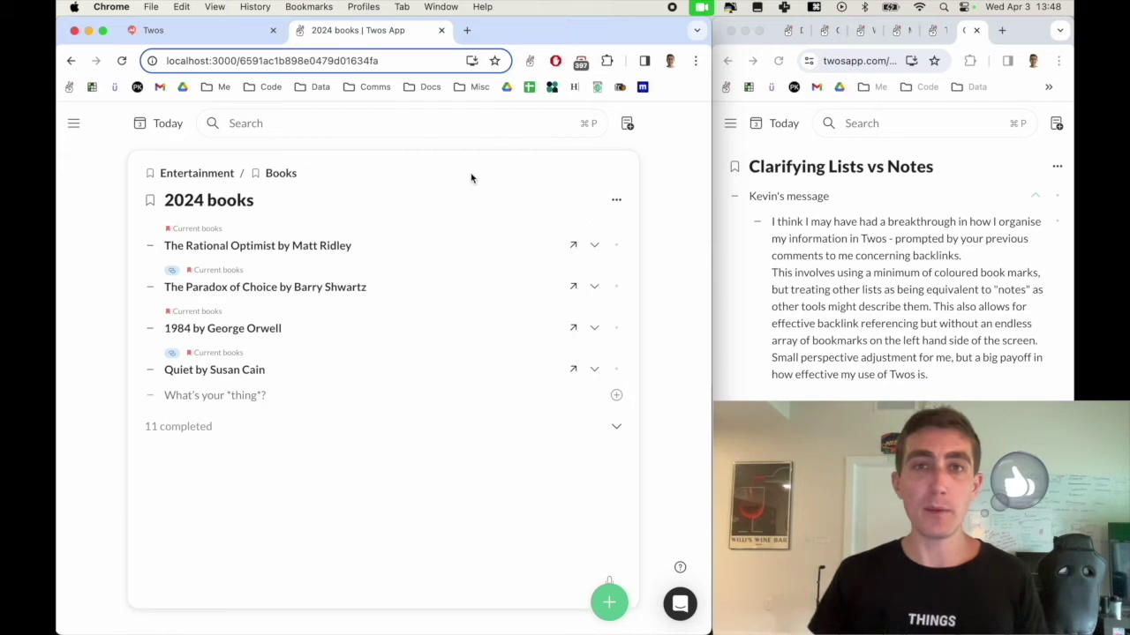